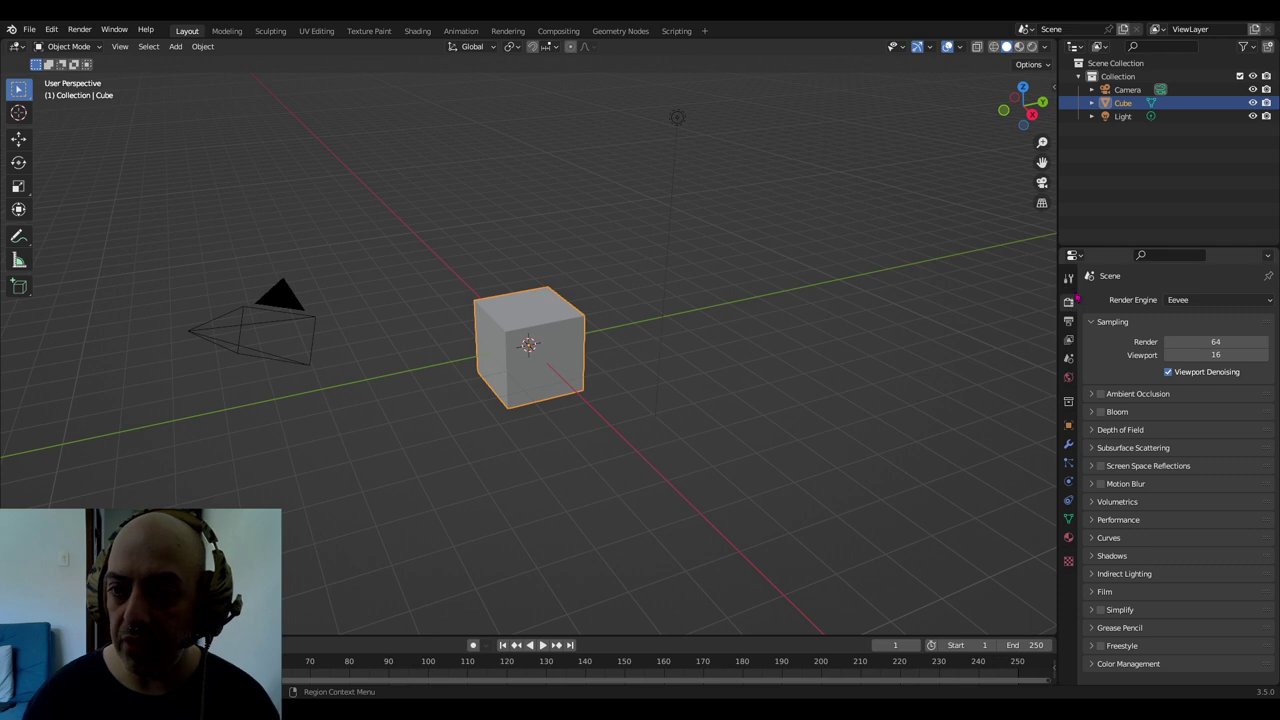
# Look over the Output, View Layer and Scene tabs, then show the Render Engine list
pyautogui.click(1068, 320)
pyautogui.click(1068, 340)
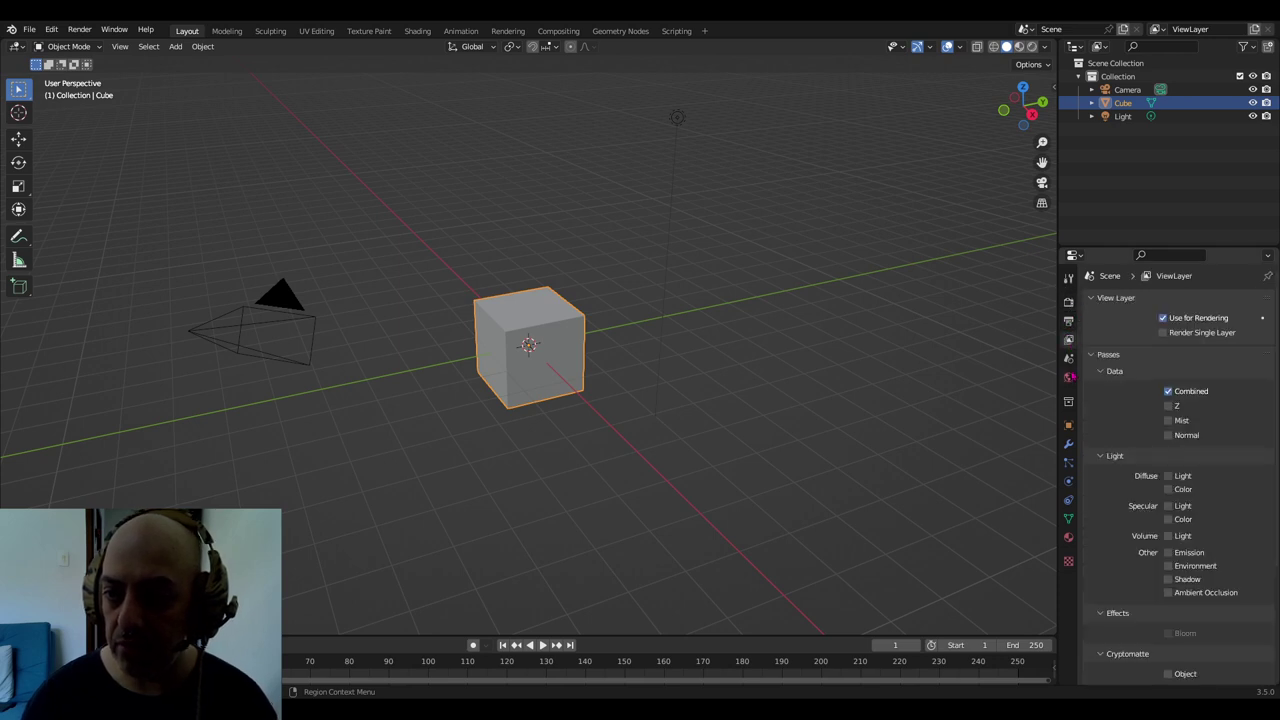
pyautogui.click(1068, 358)
pyautogui.click(1068, 301)
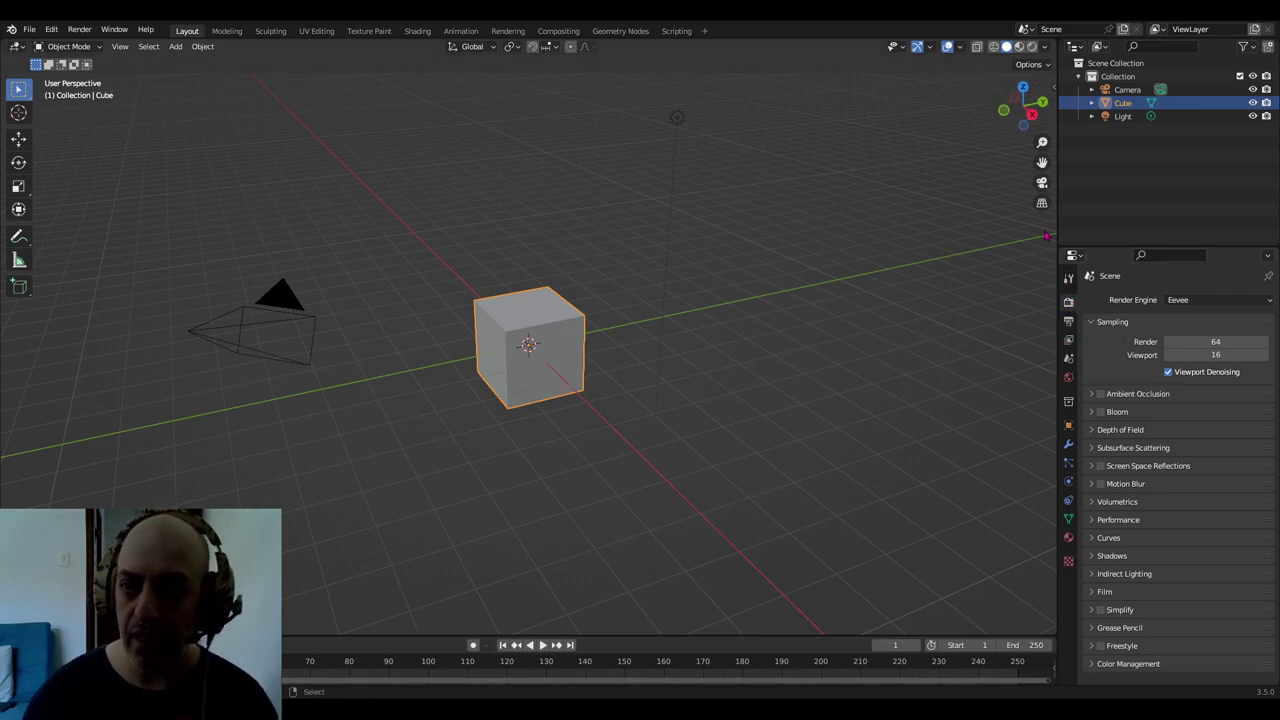
pyautogui.click(1199, 302)
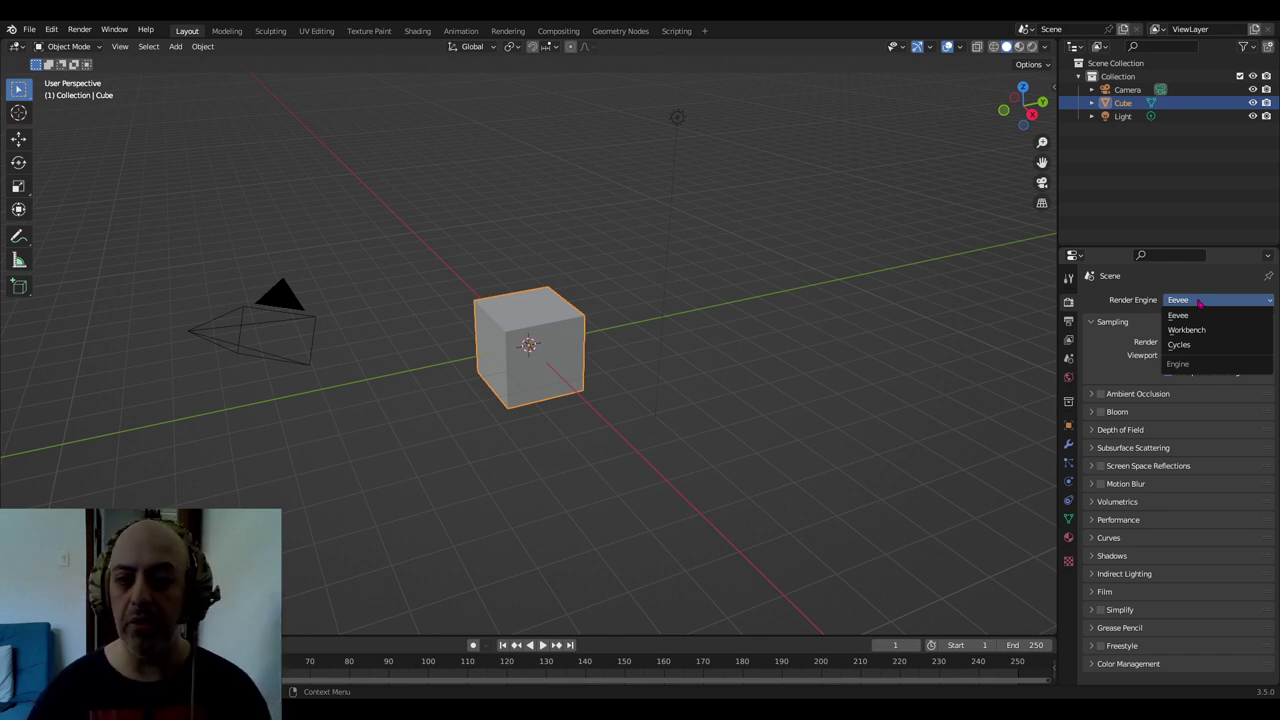
# Switch the render engine to Workbench, render a grey cube test image, and close it
pyautogui.click(1186, 330)
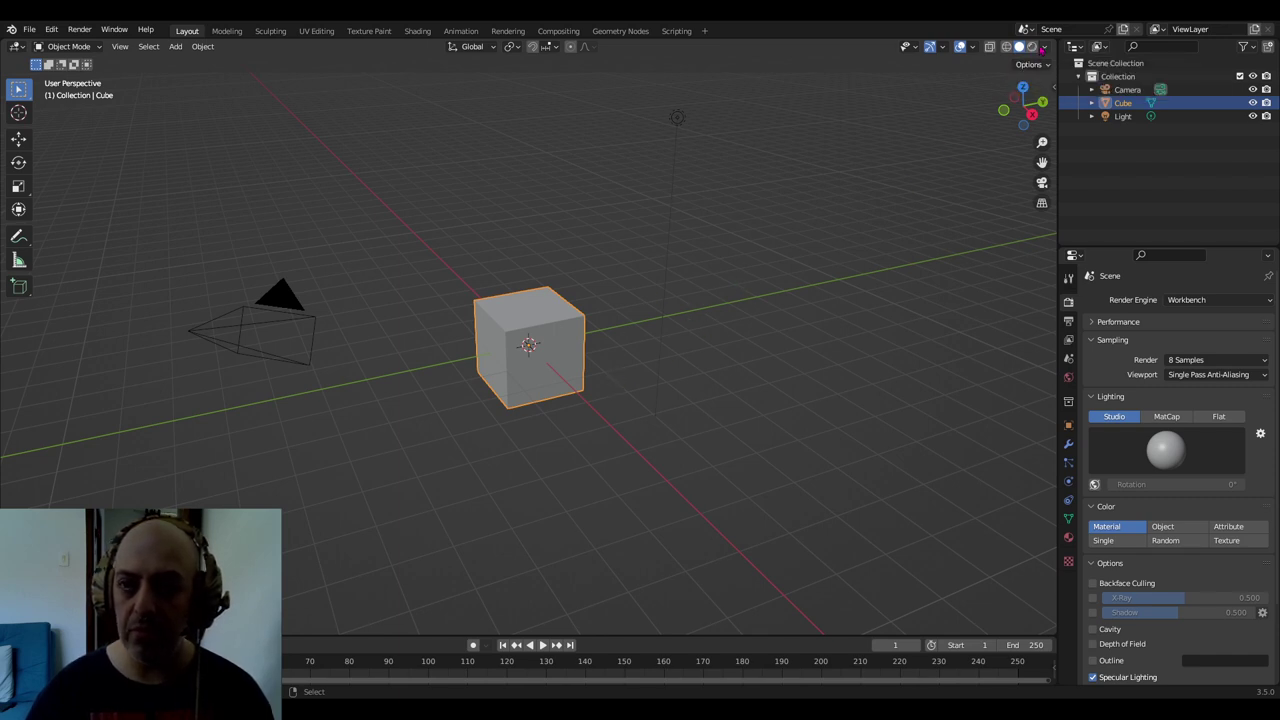
pyautogui.press('F12')
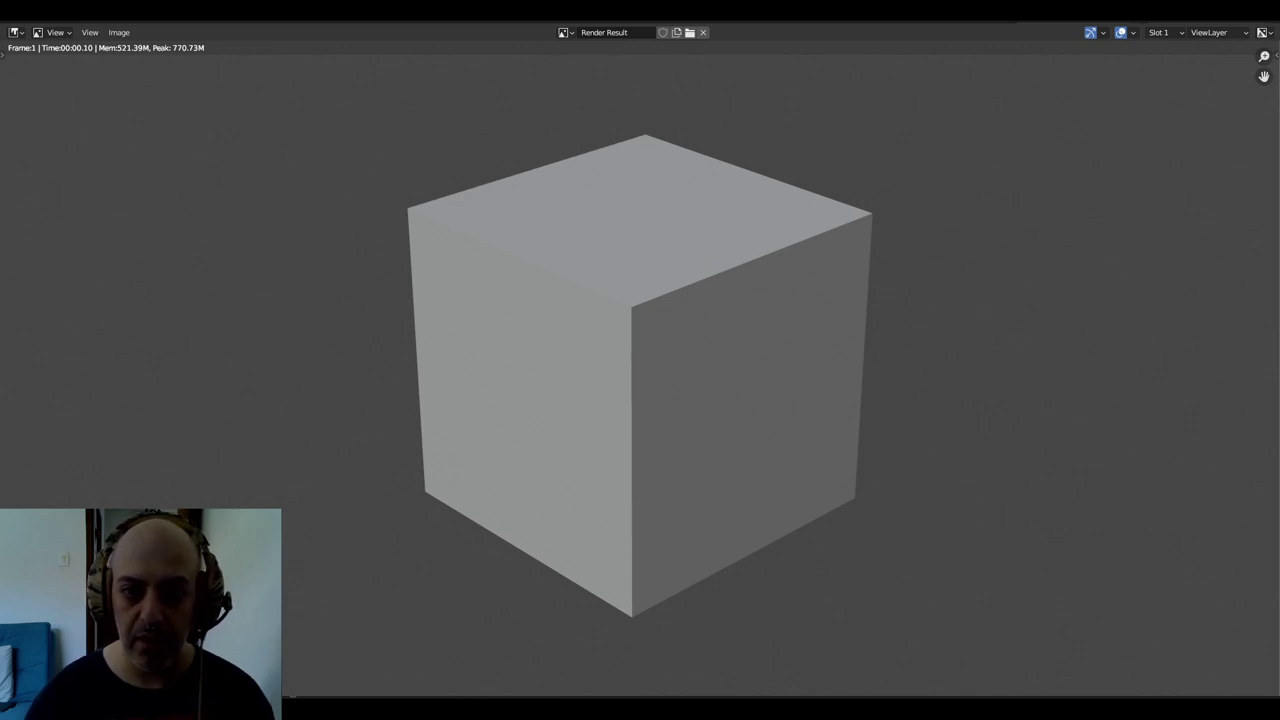
pyautogui.press('Escape')
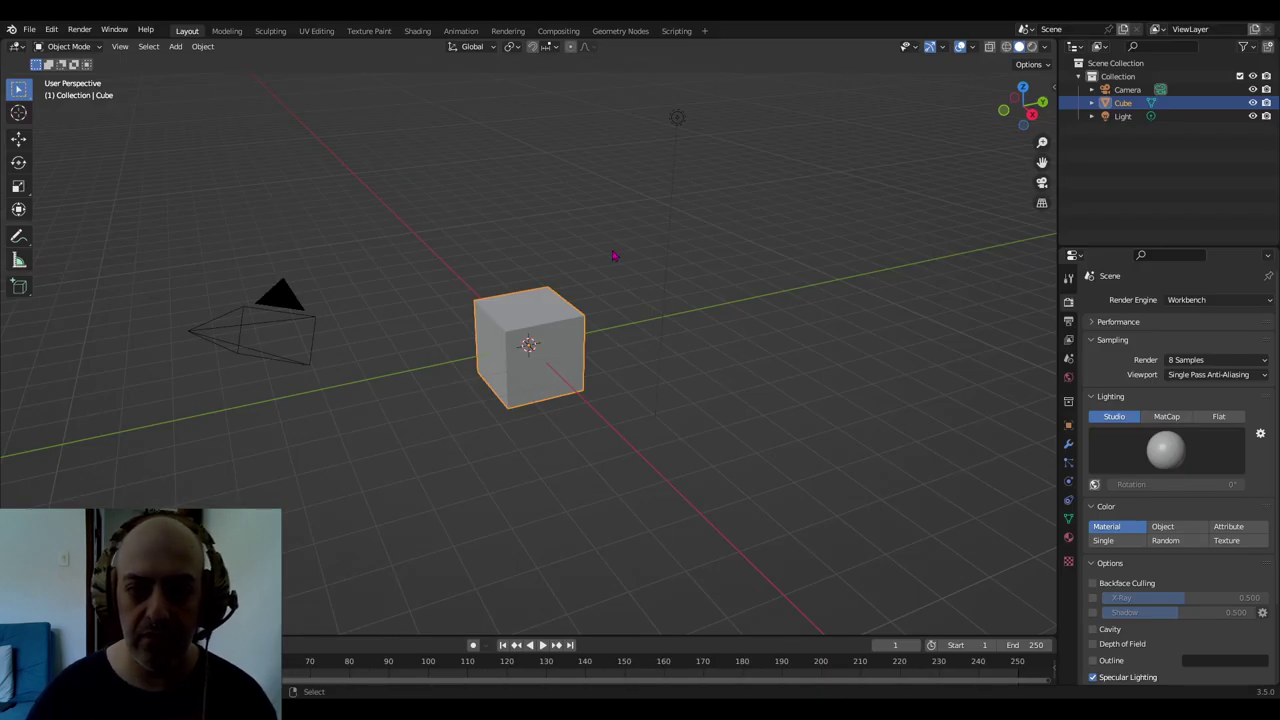
# Add a mesh plane and scale it up to ground size
pyautogui.hotkey('shift', 'a')
pyautogui.click(602, 332)
pyautogui.press('s')
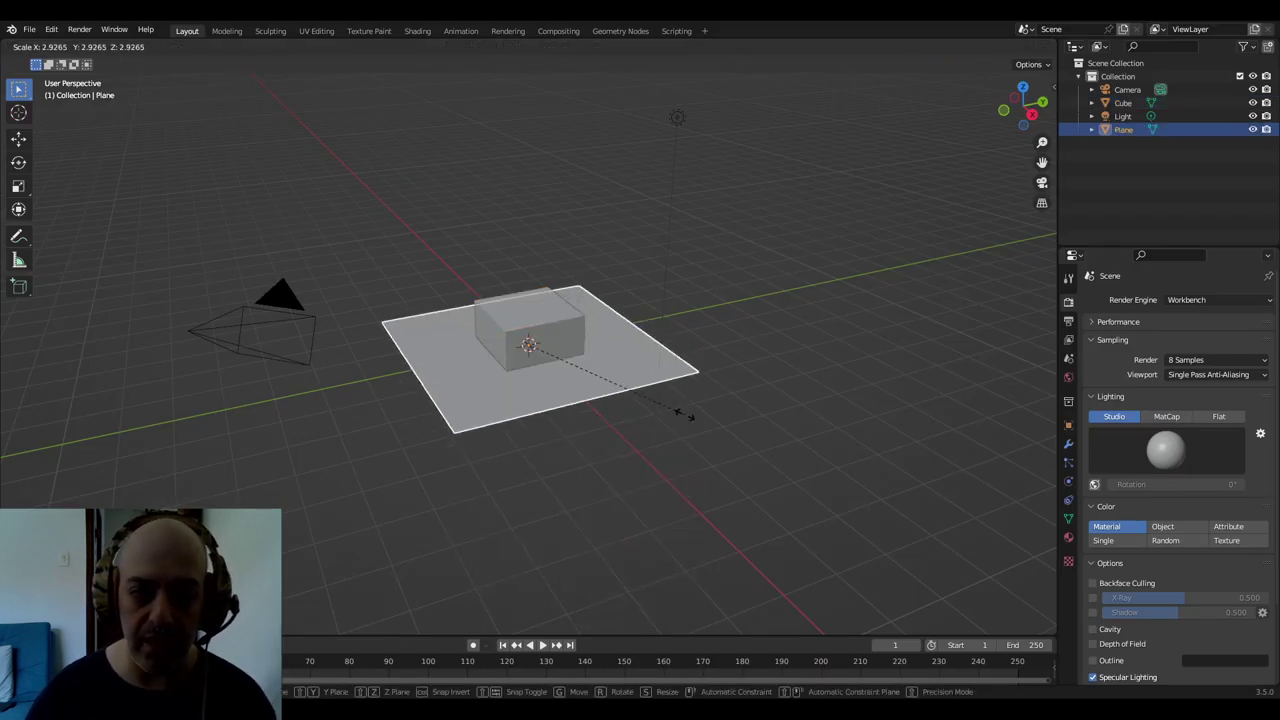
pyautogui.click(824, 470)
# Move the cube straight up about 1 m so it sits on the plane
pyautogui.click(562, 344)
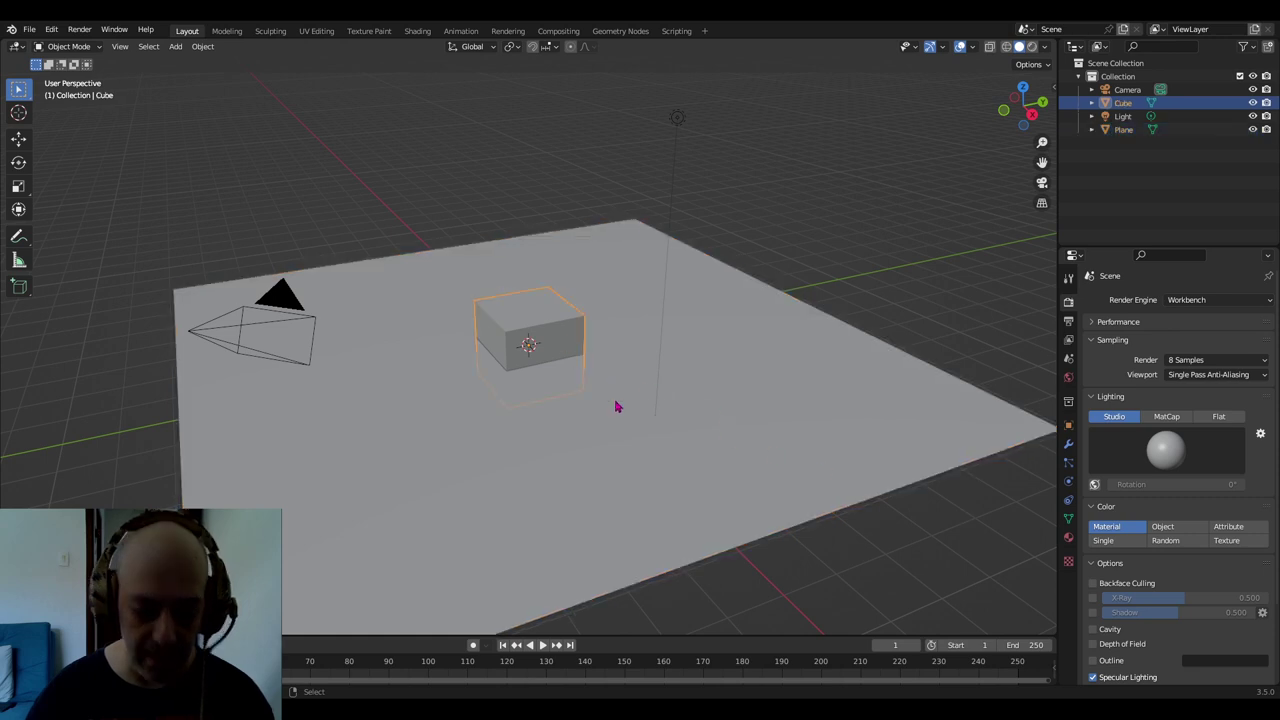
pyautogui.press('g')
pyautogui.press('z')
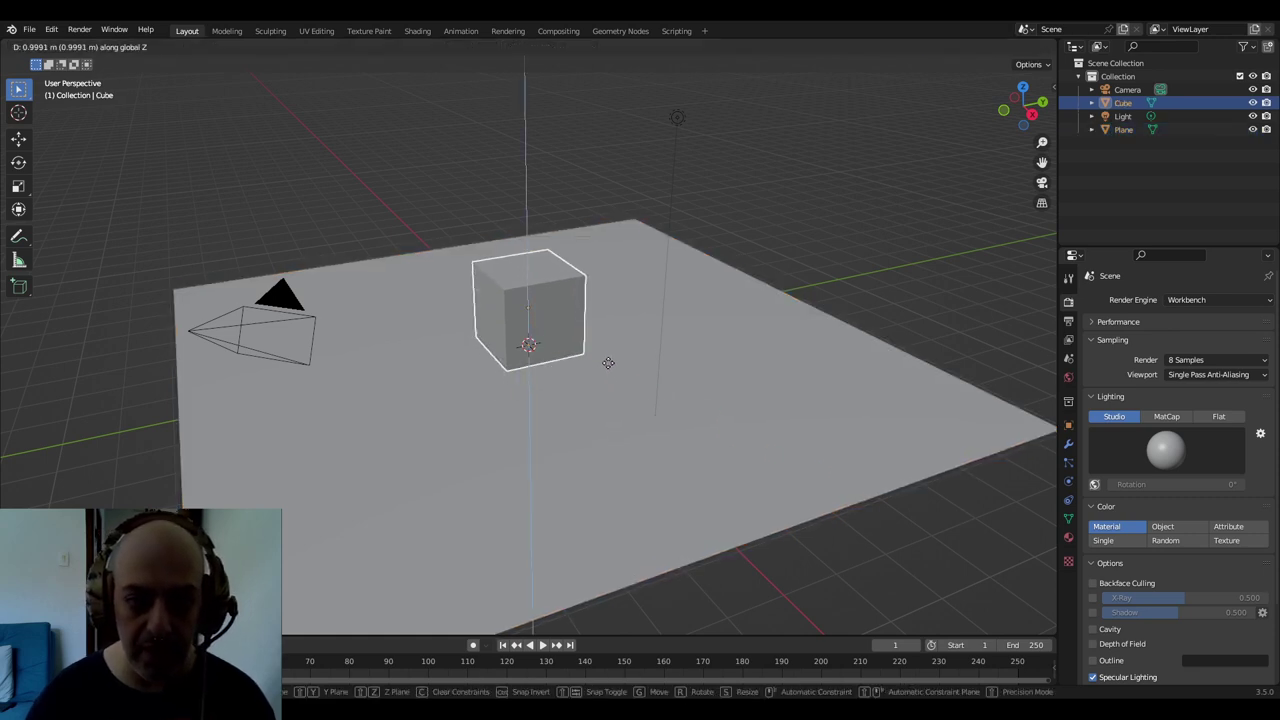
pyautogui.click(608, 369)
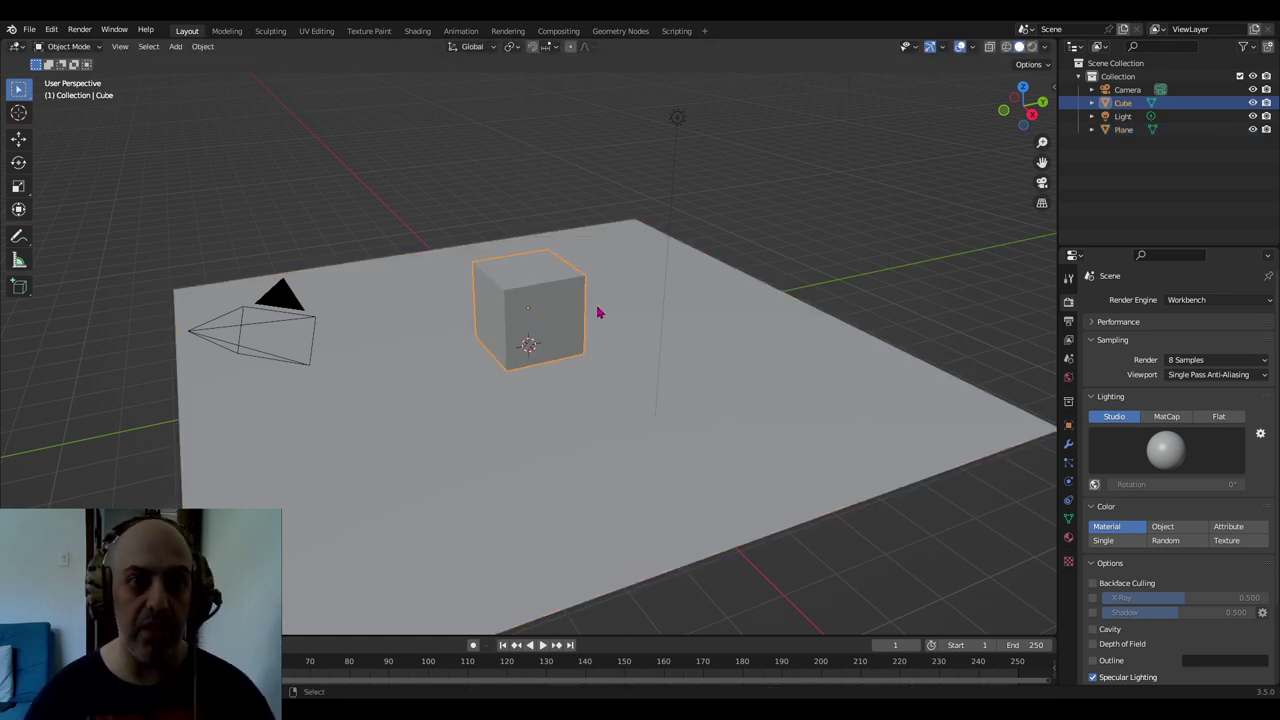
# Show the cube's material settings in the Shading workspace
pyautogui.click(1068, 537)
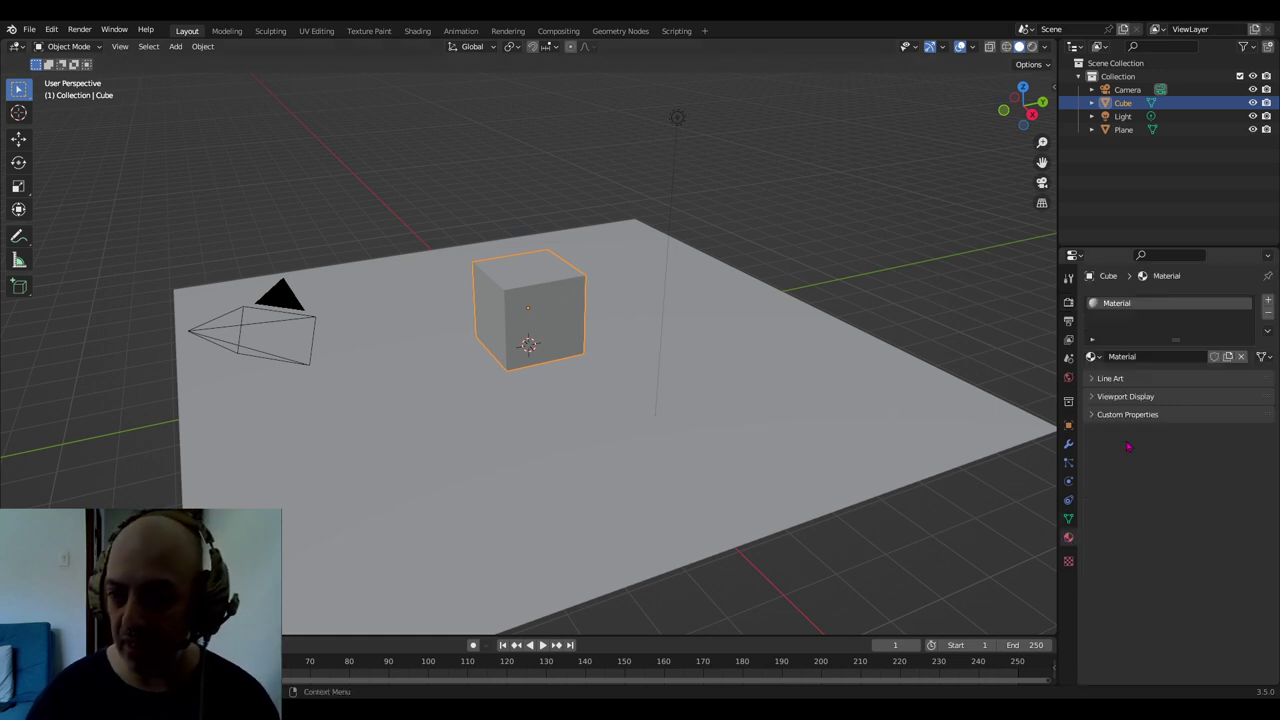
pyautogui.click(417, 30)
pyautogui.scroll(1, 640, 550)
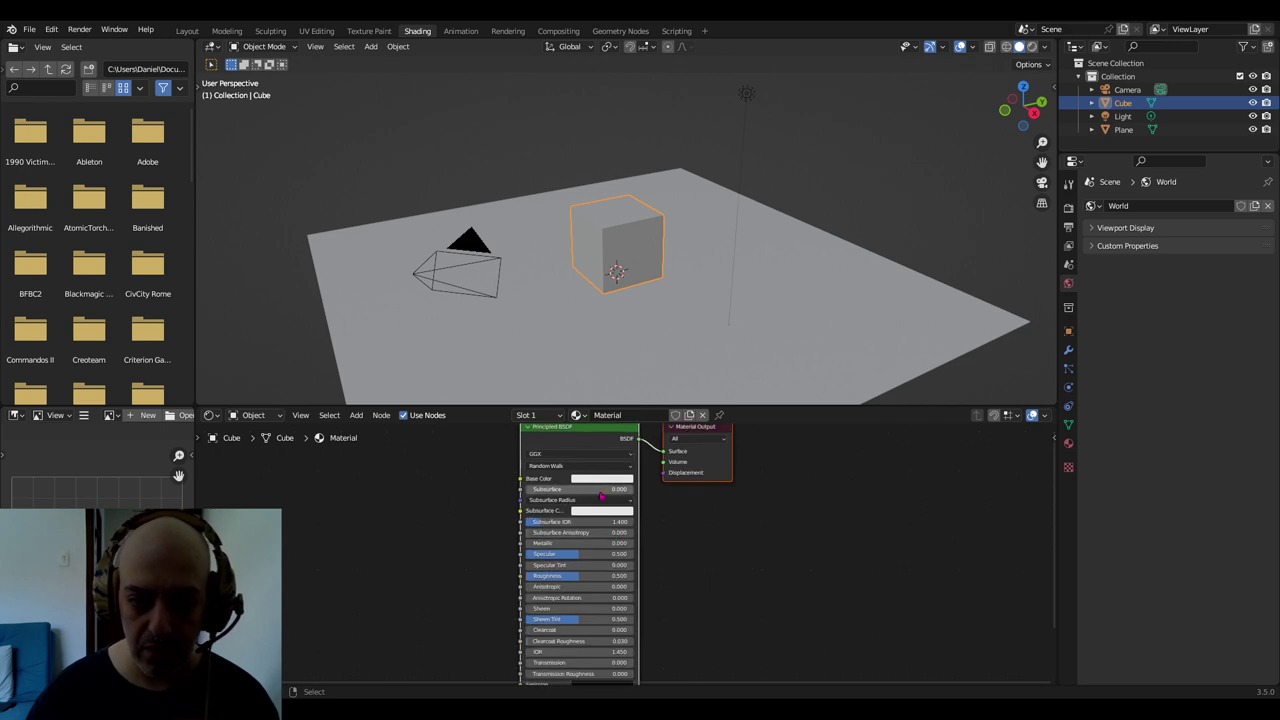
# Set the Principled BSDF base colour to red, then select the ground plane
pyautogui.click(594, 483)
pyautogui.moveTo(622, 391); pyautogui.dragTo(626, 405)
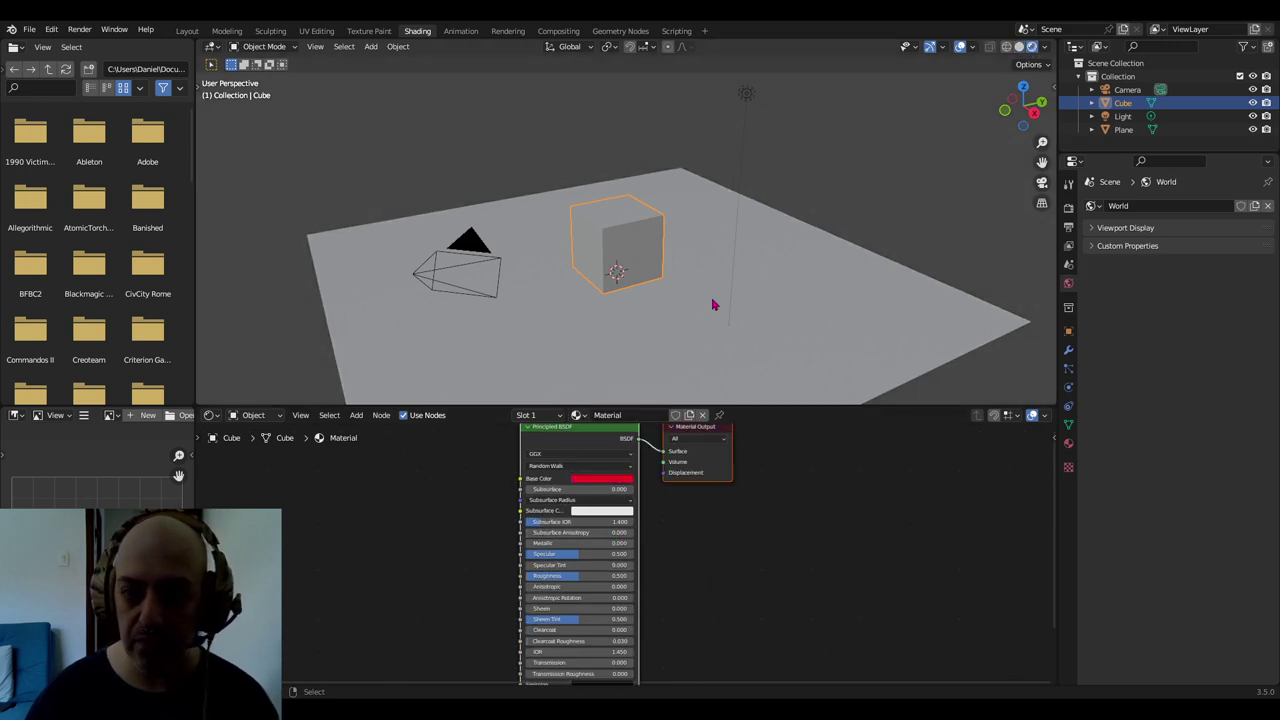
pyautogui.scroll(2, 671, 307)
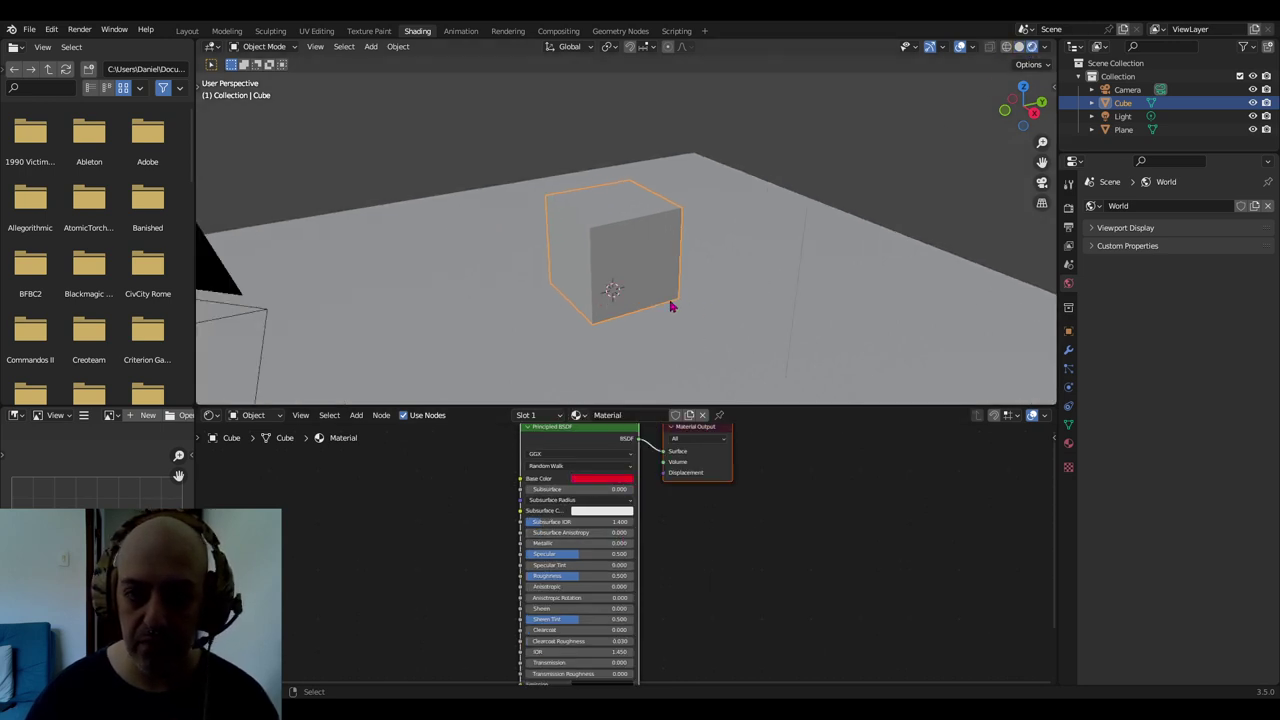
pyautogui.click(749, 283)
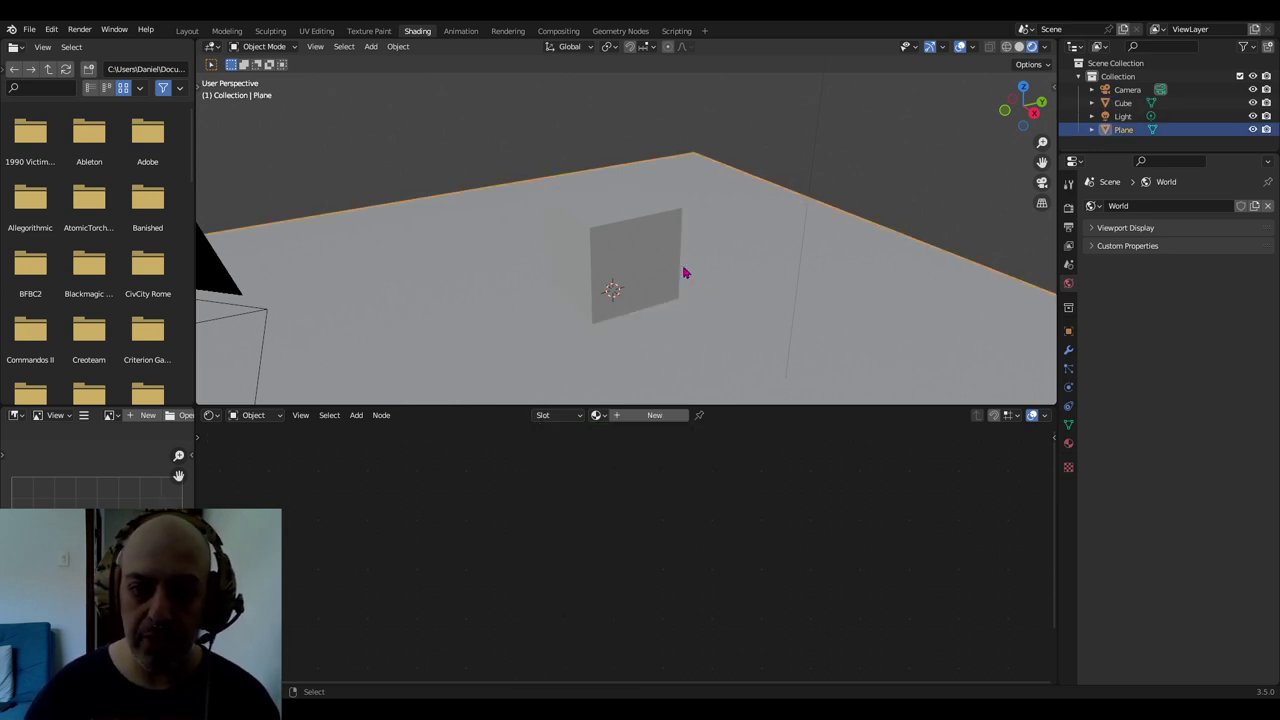
# Reselect the red cube in the viewport
pyautogui.click(651, 266)
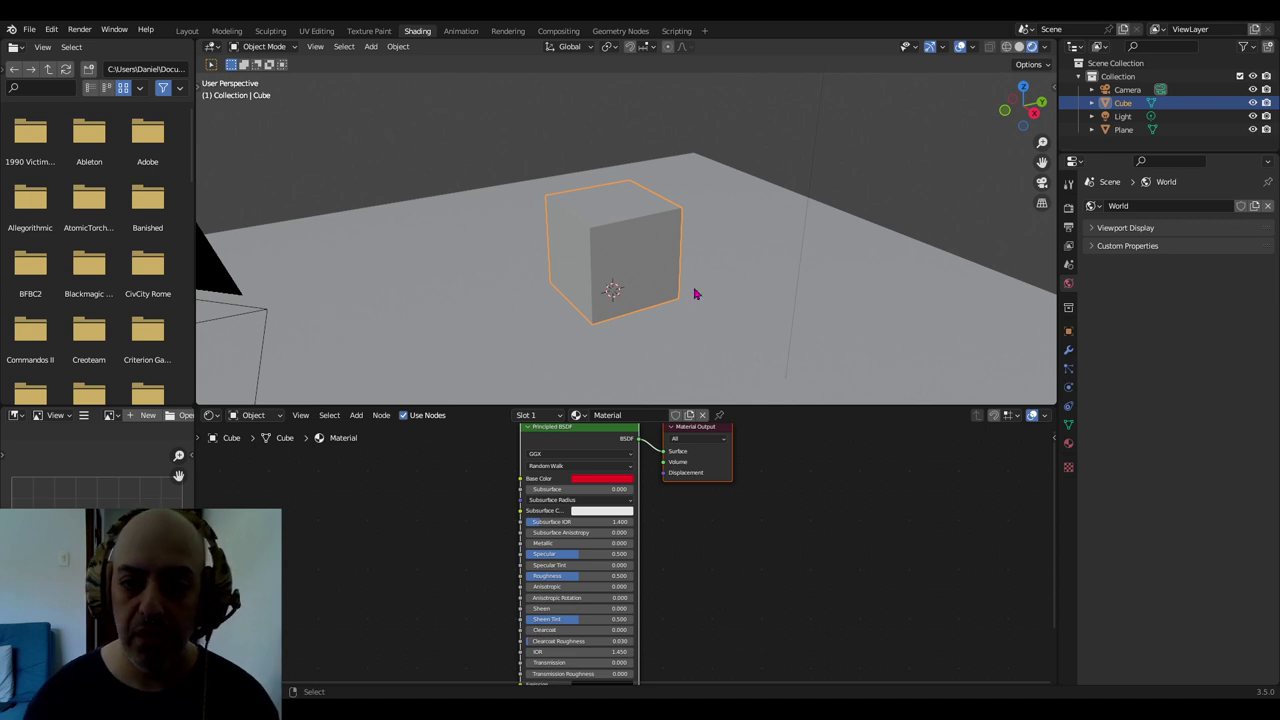
# Switch the render engine to Eevee to preview the red cube's shadow, then reopen the engine list
pyautogui.click(1068, 207)
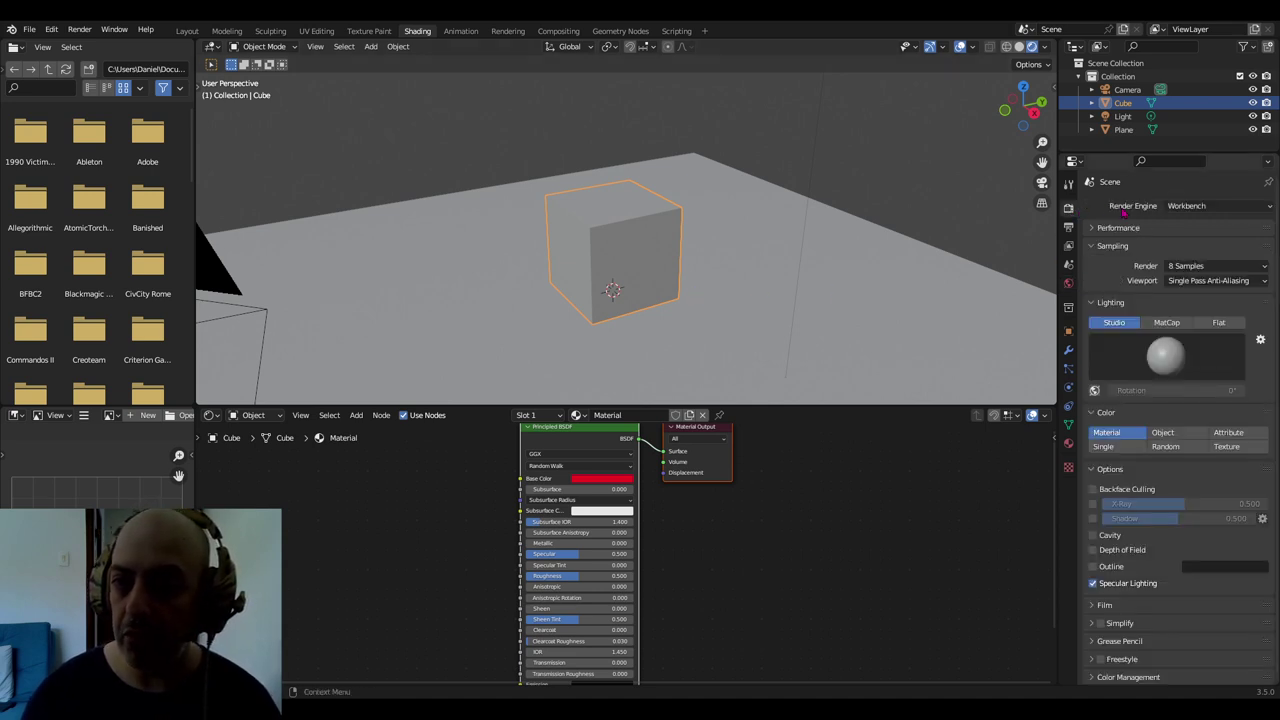
pyautogui.click(1216, 206)
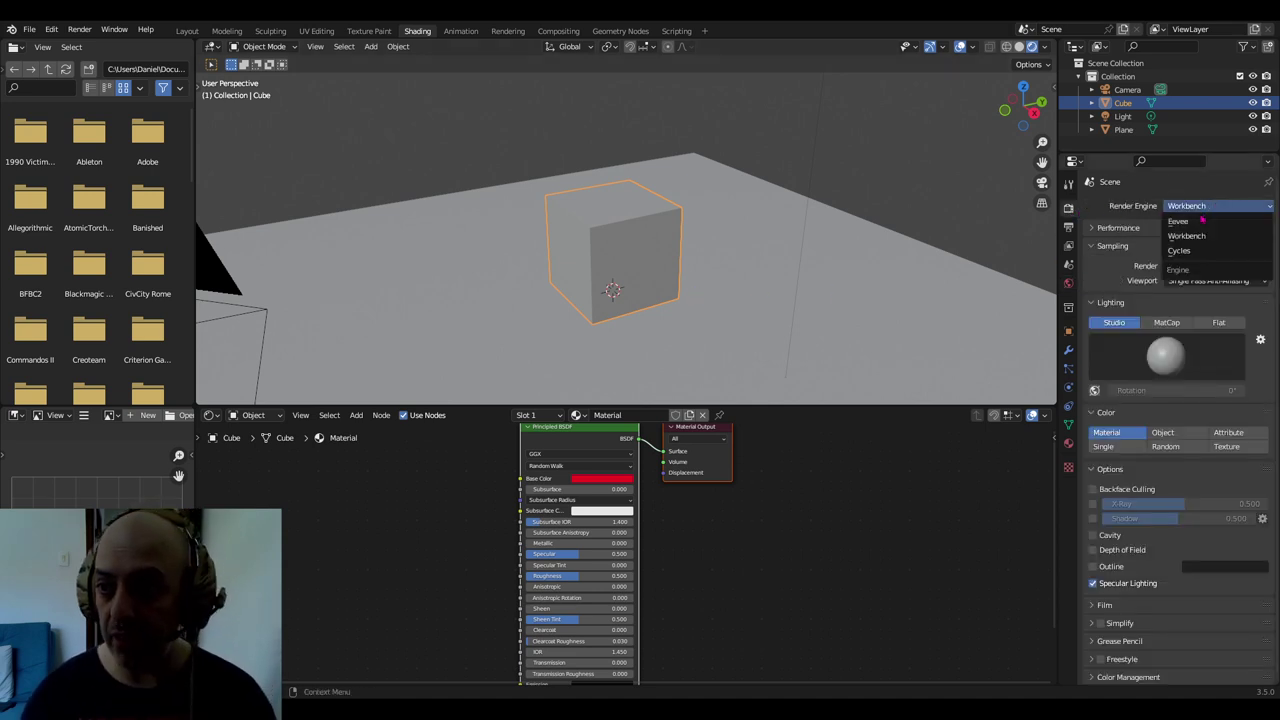
pyautogui.click(1190, 223)
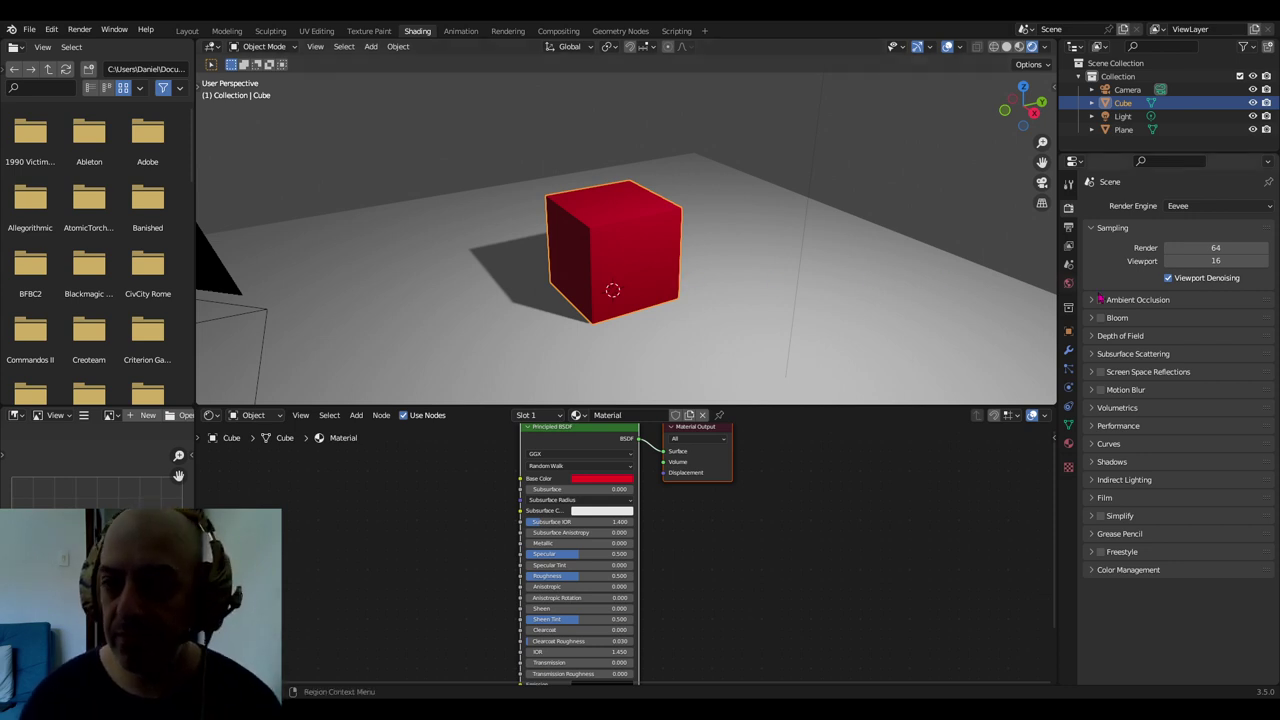
pyautogui.click(1205, 206)
# Choose Cycles and let it path-trace the red cube until it is noise-free
pyautogui.click(1200, 252)
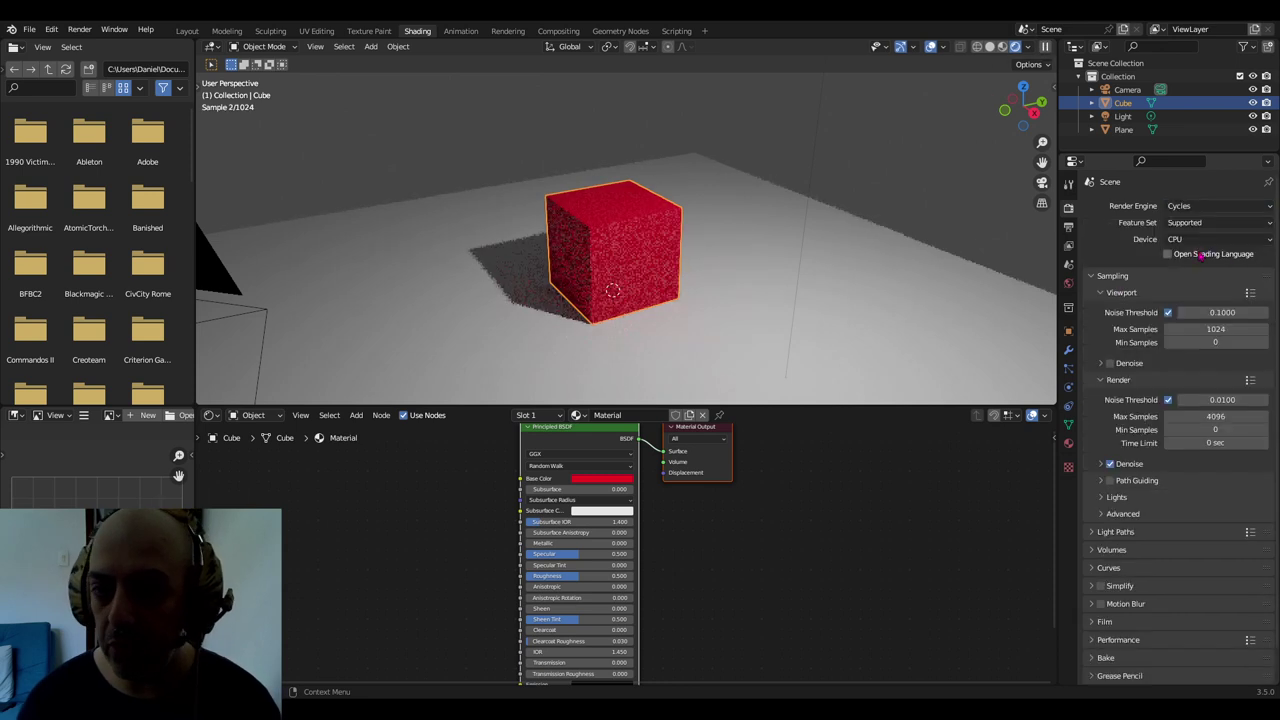